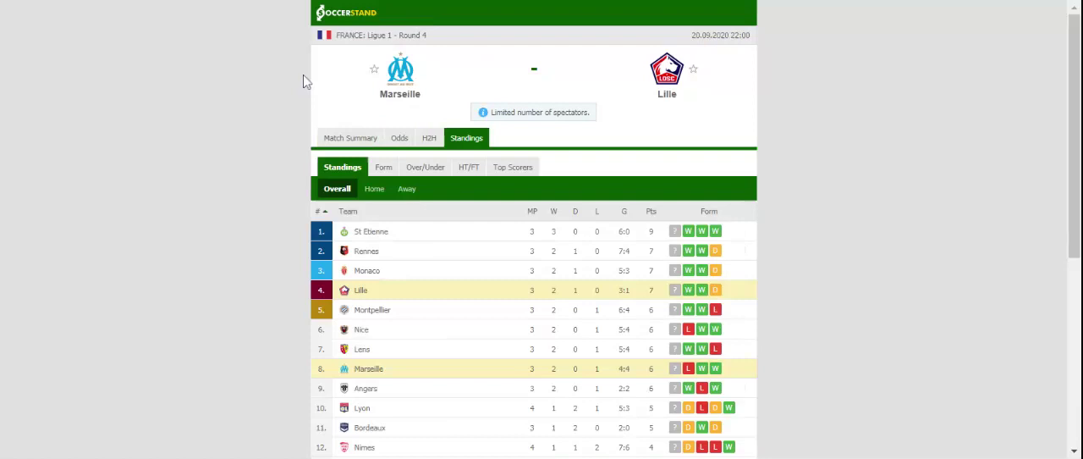
Step: Switch the Marseille vs Lille match page to H2H to list both teams' recent results
{"action": "left_click", "coordinate": [437, 138]}
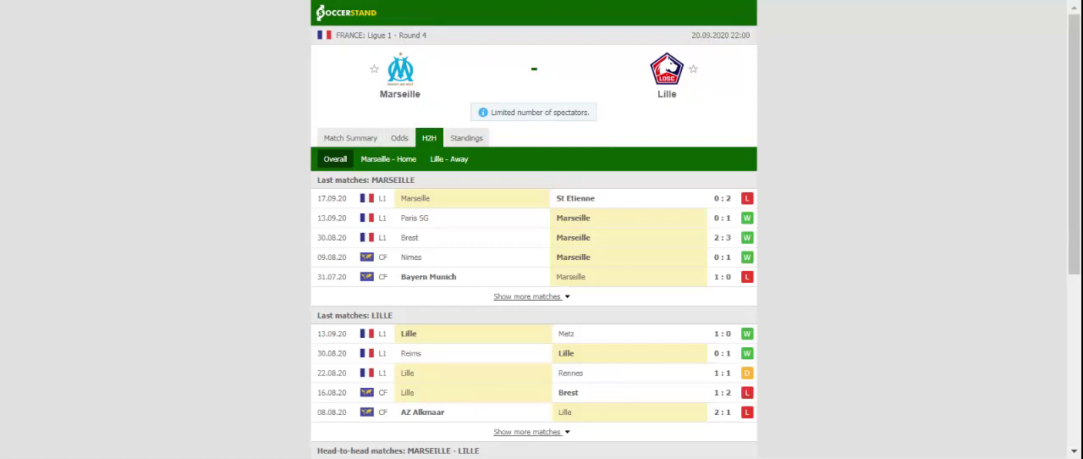
Step: Switch the Marseille vs Lille match page to Odds to show bookmakers' full-time 1X2 prices
{"action": "left_click", "coordinate": [407, 141]}
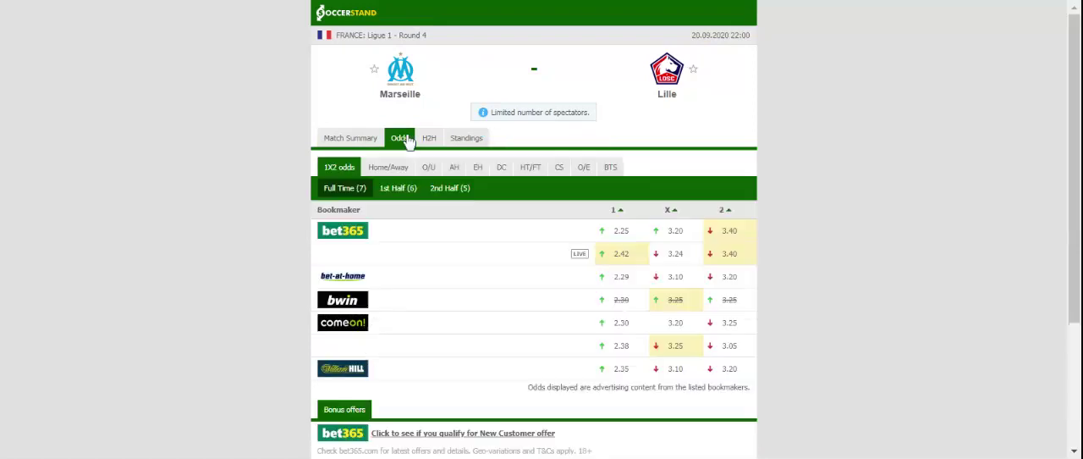